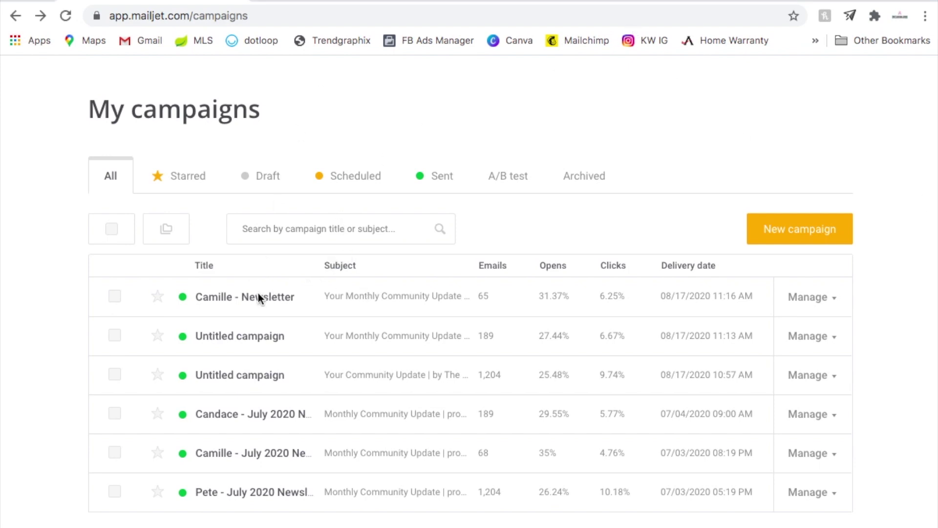
Step: Open the statistics of the newsletter campaign sent to 65 contacts and view the online version of the sent email
{"action": "left_click", "coordinate": [248, 299]}
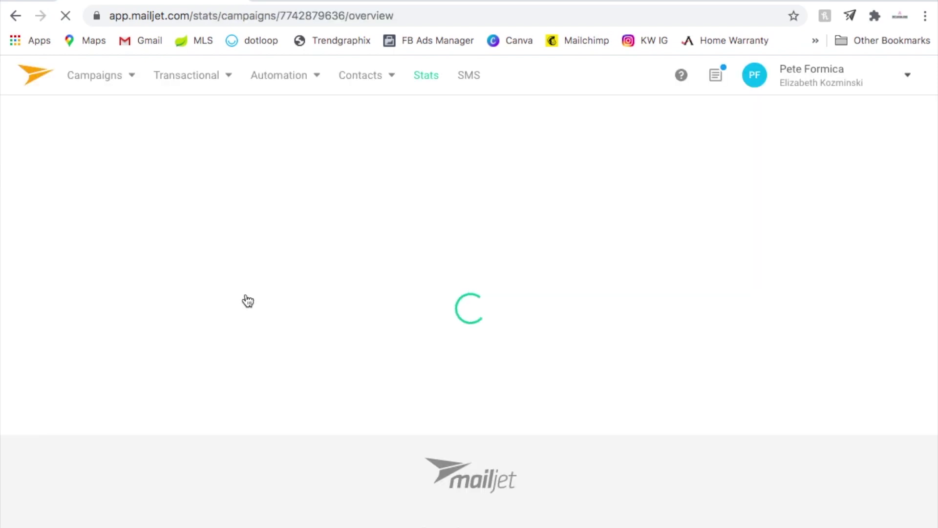
{"action": "scroll", "coordinate": [365, 314], "scroll_direction": "down", "scroll_amount": 3}
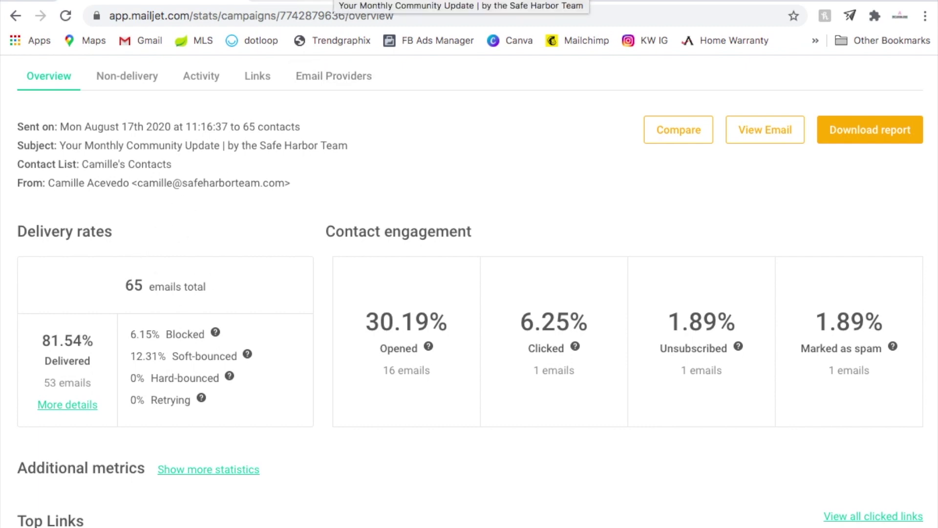
{"action": "left_click", "coordinate": [364, 1]}
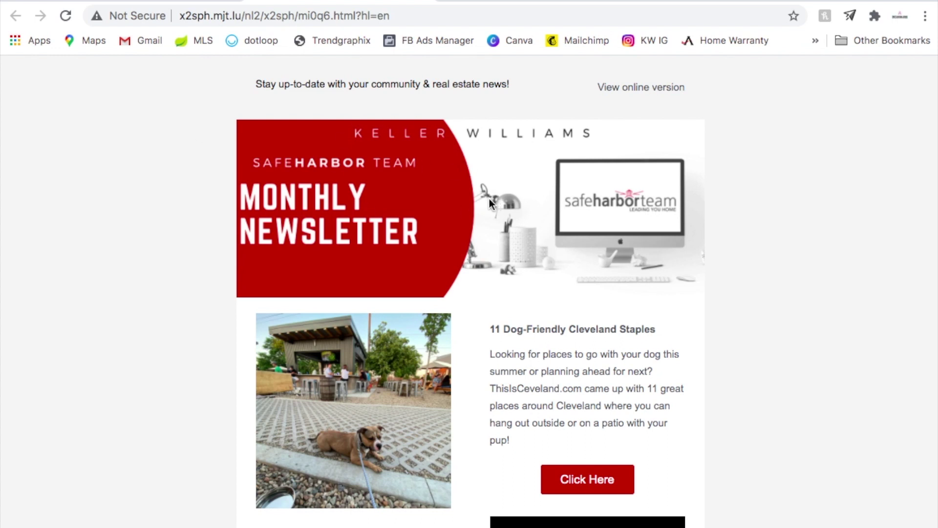
{"action": "scroll", "coordinate": [489, 229], "scroll_direction": "down", "scroll_amount": 3}
{"action": "scroll", "coordinate": [488, 229], "scroll_direction": "down", "scroll_amount": 1}
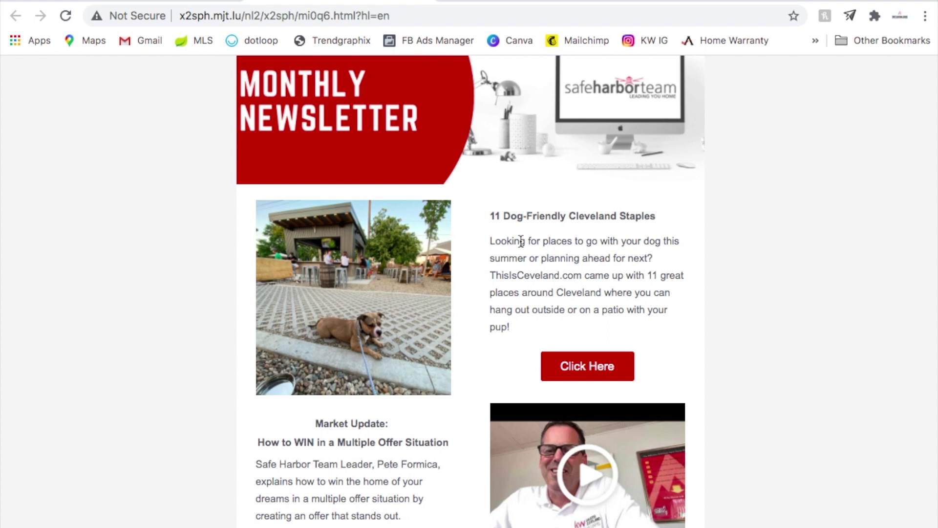
Step: Open the article linked from the "11 Dog-Friendly Cleveland Staples" section, skim it and return to the newsletter
{"action": "left_click", "coordinate": [571, 364]}
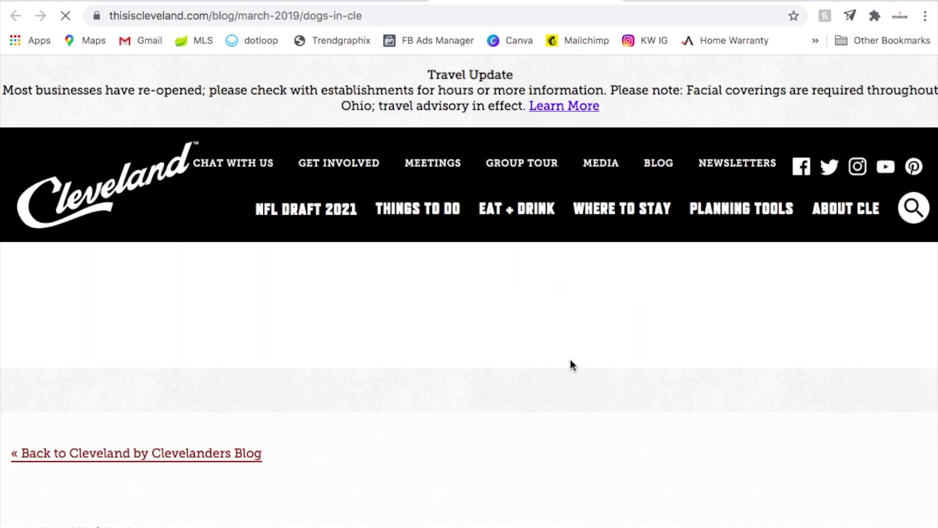
{"action": "scroll", "coordinate": [570, 364], "scroll_direction": "down", "scroll_amount": 8}
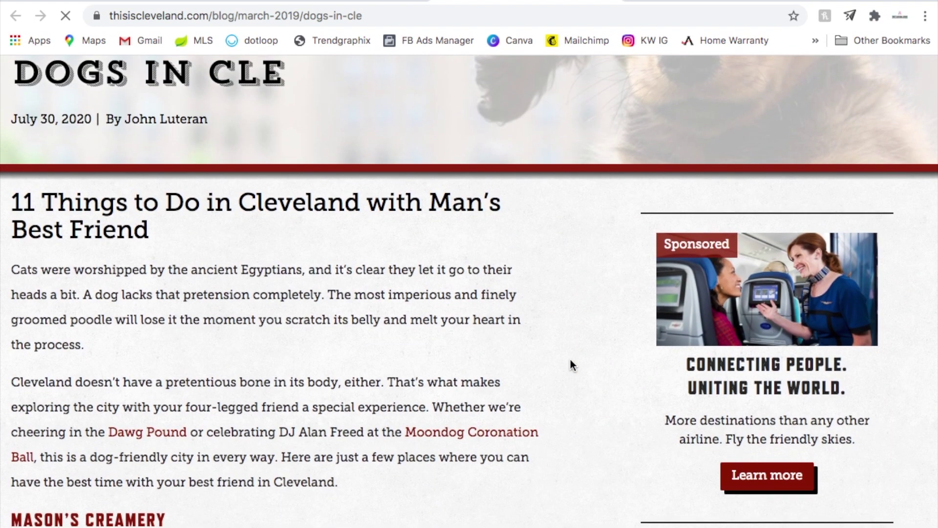
{"action": "left_click", "coordinate": [368, 3]}
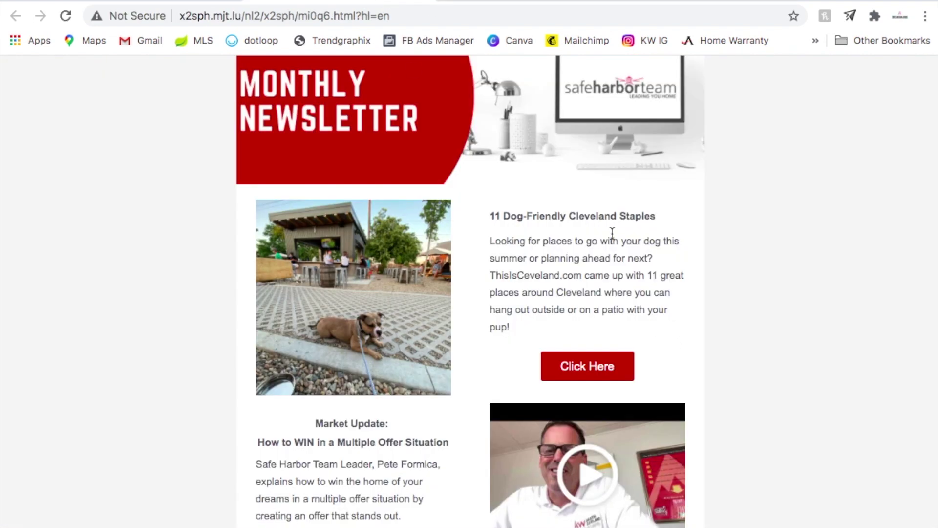
Step: Review the Market Update and The Rescue Inn sections, then examine the linked Rescue Inn donation page and return to the newsletter
{"action": "scroll", "coordinate": [576, 299], "scroll_direction": "down", "scroll_amount": 3}
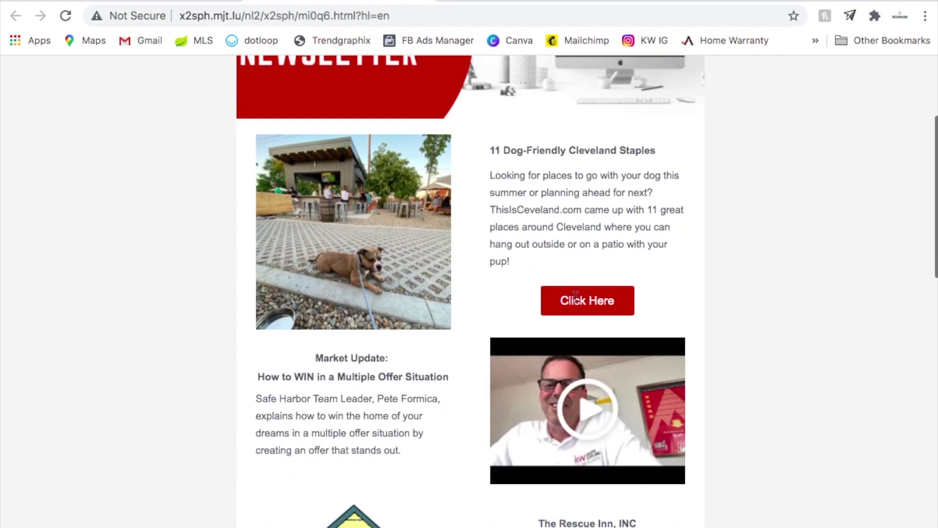
{"action": "scroll", "coordinate": [575, 297], "scroll_direction": "down", "scroll_amount": 1}
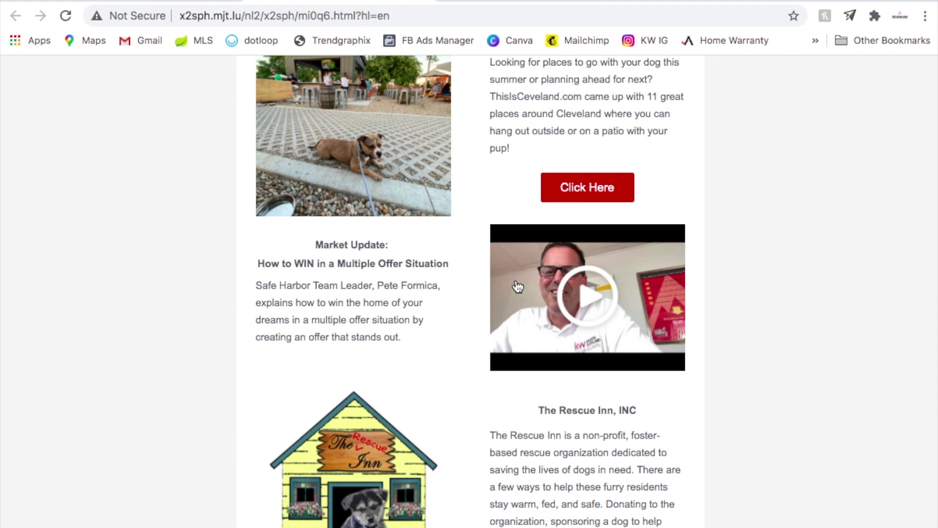
{"action": "scroll", "coordinate": [508, 386], "scroll_direction": "down", "scroll_amount": 5}
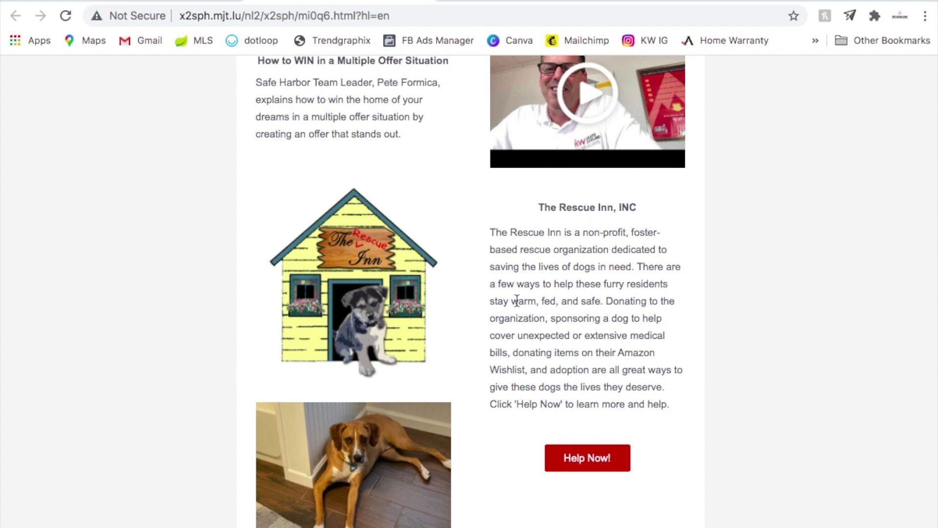
{"action": "scroll", "coordinate": [518, 288], "scroll_direction": "up", "scroll_amount": 3}
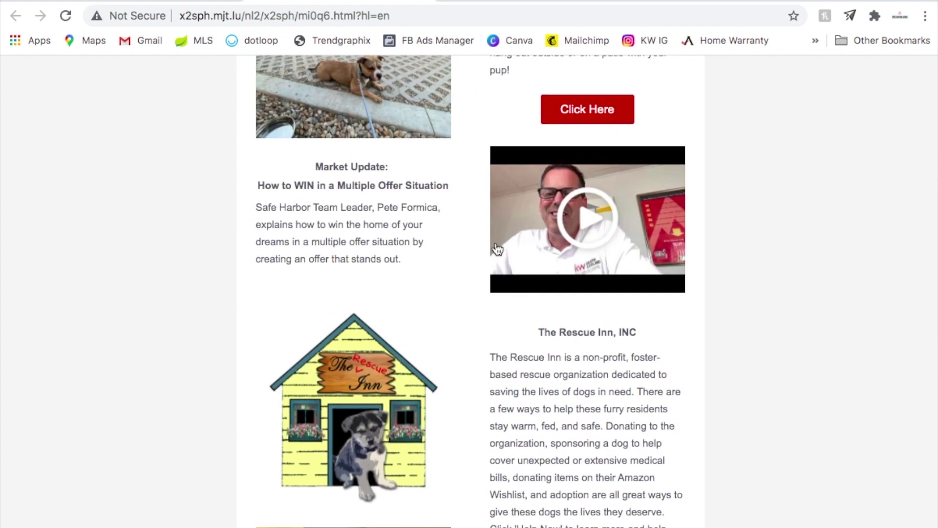
{"action": "scroll", "coordinate": [498, 249], "scroll_direction": "down", "scroll_amount": 9}
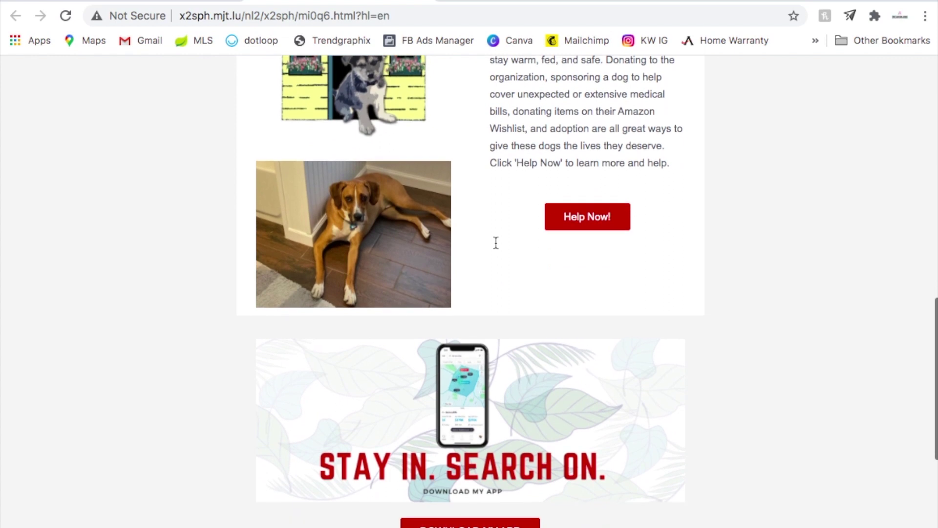
{"action": "left_click", "coordinate": [577, 210]}
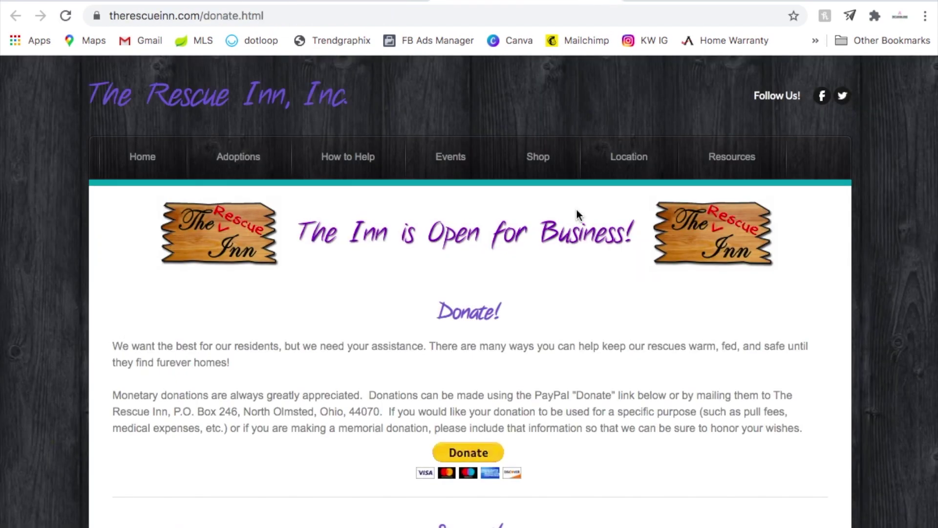
{"action": "scroll", "coordinate": [500, 325], "scroll_direction": "down", "scroll_amount": 7}
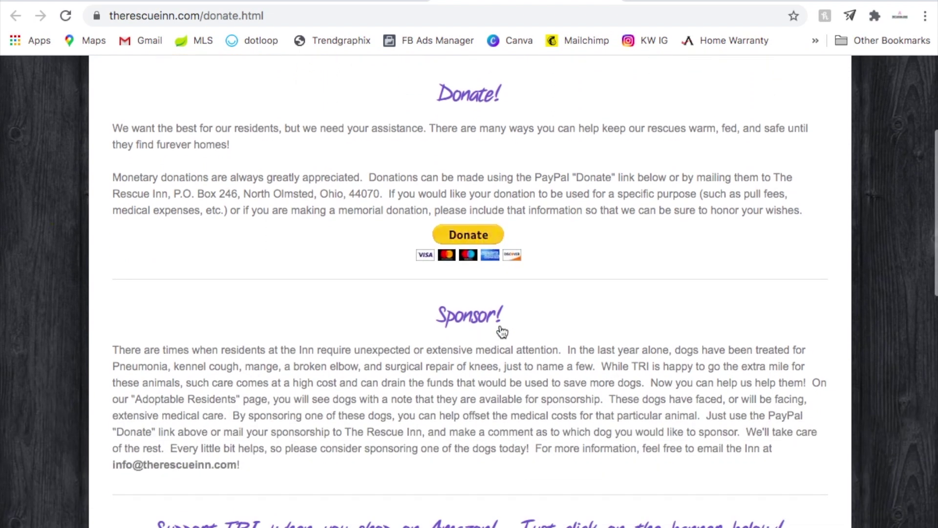
{"action": "scroll", "coordinate": [500, 325], "scroll_direction": "down", "scroll_amount": 8}
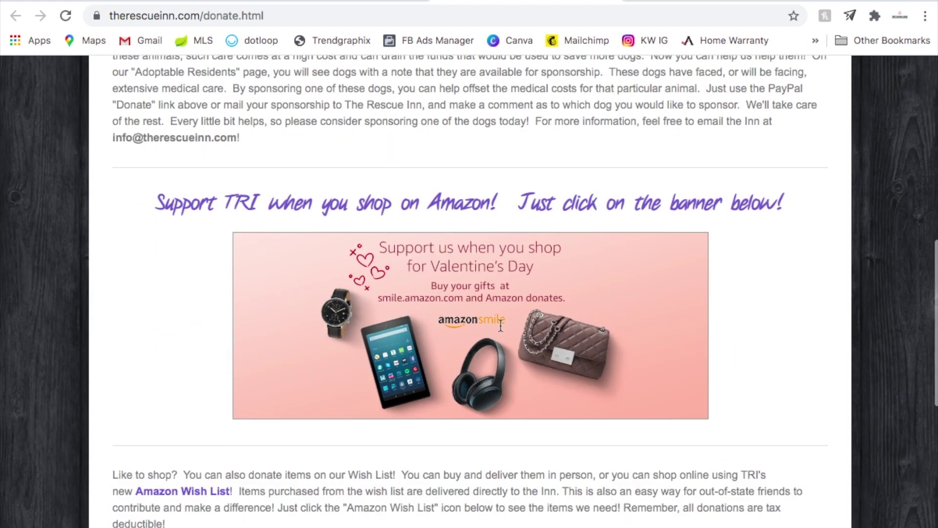
{"action": "scroll", "coordinate": [503, 332], "scroll_direction": "down", "scroll_amount": 5}
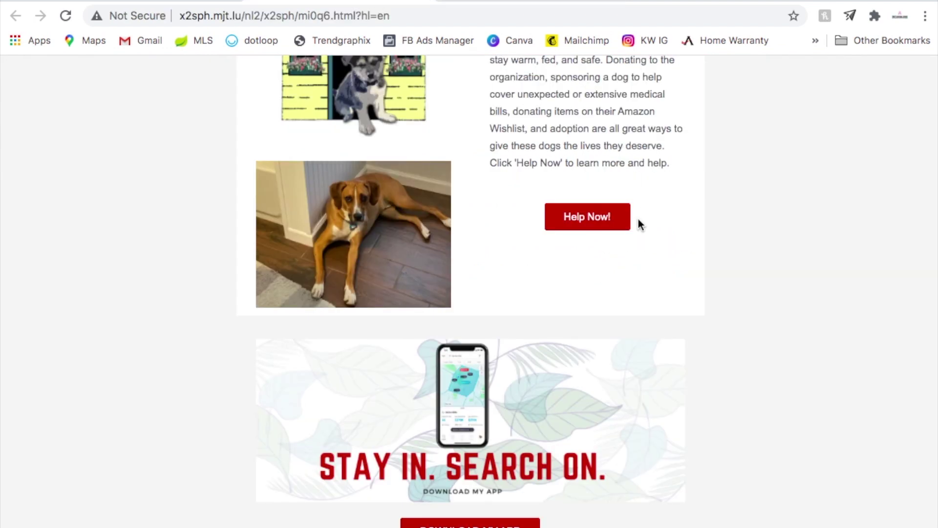
Step: Review the whole newsletter layout from the header through the articles to the app download section
{"action": "scroll", "coordinate": [639, 220], "scroll_direction": "down", "scroll_amount": 5}
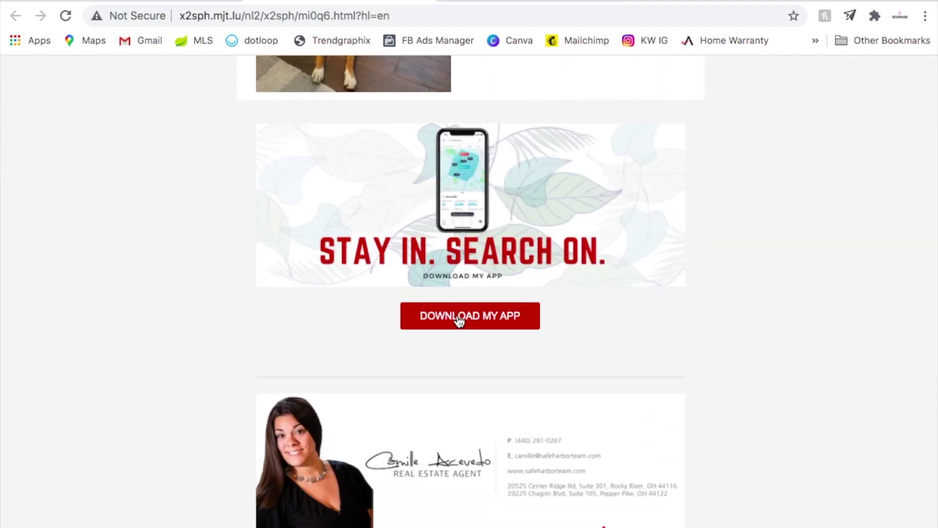
{"action": "scroll", "coordinate": [507, 197], "scroll_direction": "up", "scroll_amount": 15}
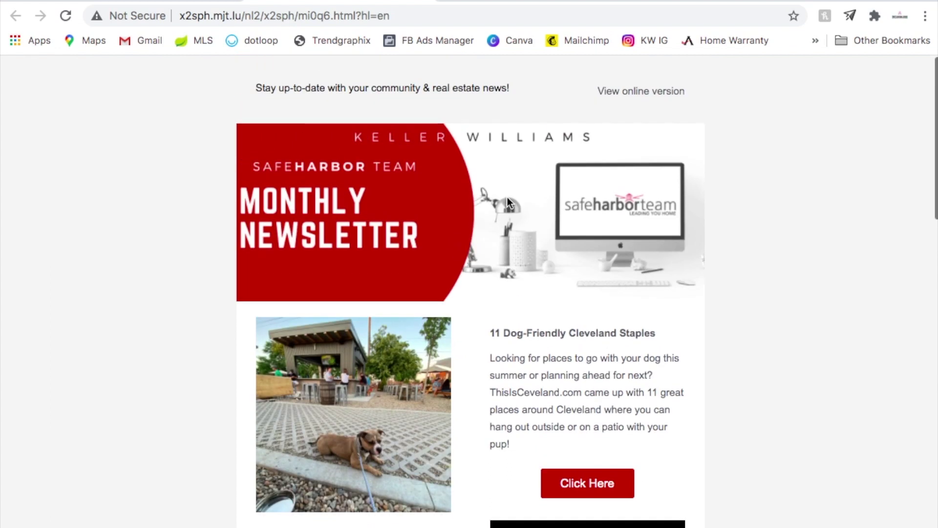
{"action": "scroll", "coordinate": [498, 300], "scroll_direction": "down", "scroll_amount": 3}
{"action": "scroll", "coordinate": [498, 300], "scroll_direction": "down", "scroll_amount": 1}
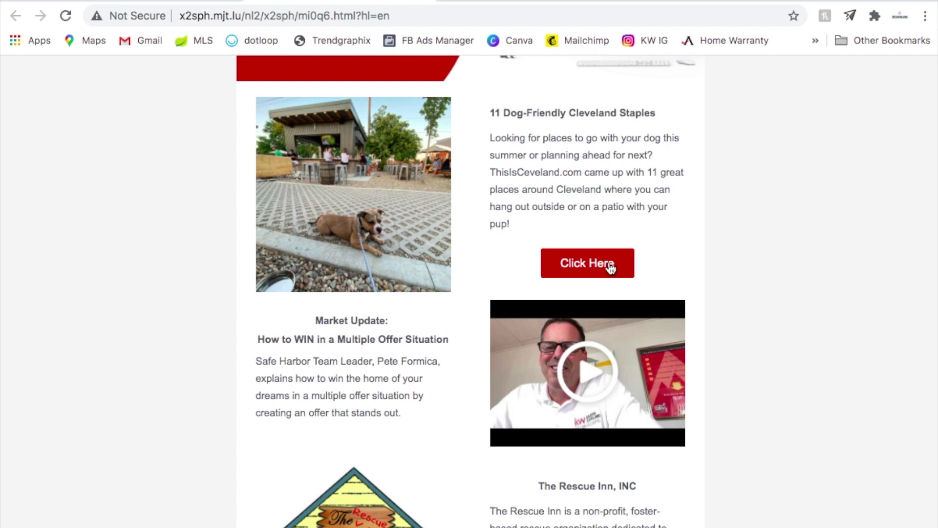
{"action": "scroll", "coordinate": [588, 274], "scroll_direction": "down", "scroll_amount": 4}
{"action": "scroll", "coordinate": [588, 274], "scroll_direction": "down", "scroll_amount": 3}
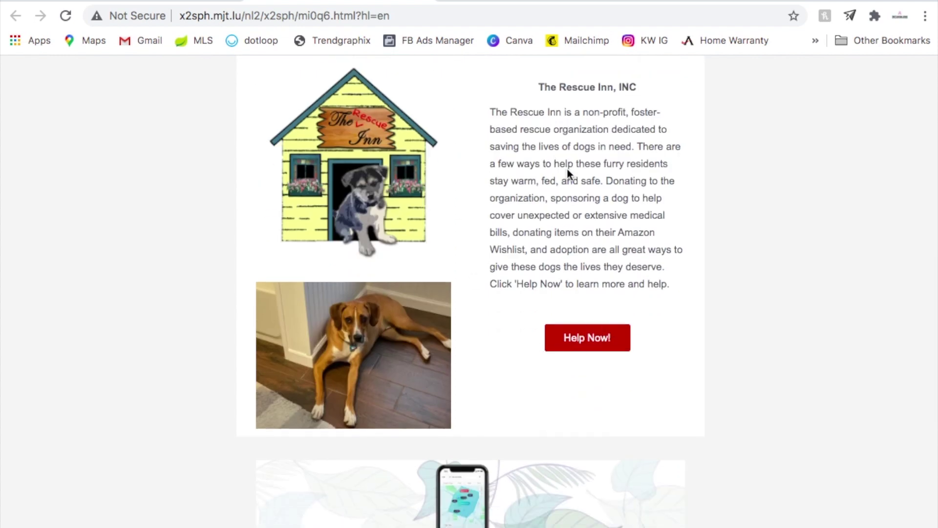
{"action": "scroll", "coordinate": [567, 171], "scroll_direction": "down", "scroll_amount": 6}
{"action": "scroll", "coordinate": [568, 174], "scroll_direction": "down", "scroll_amount": 1}
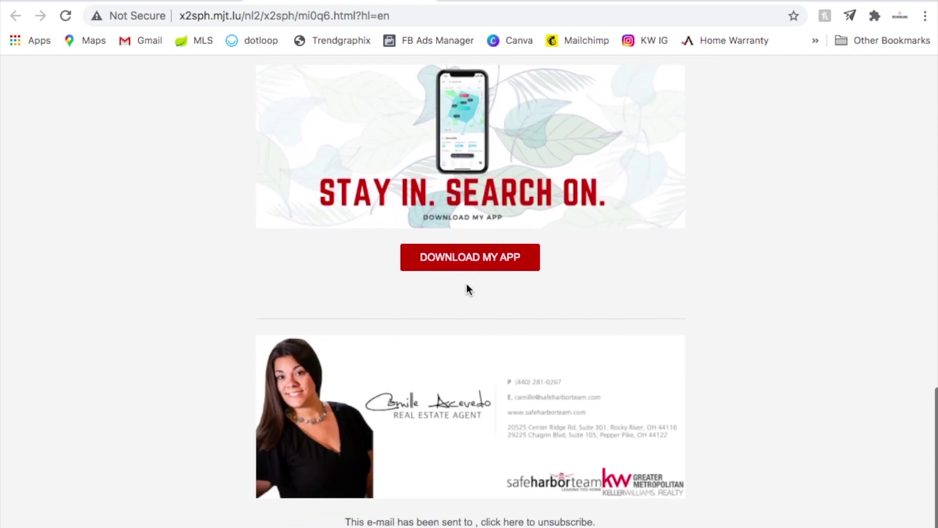
Step: Check the newsletter's app download link, return to the newsletter and look at the agent's contact banner
{"action": "left_click", "coordinate": [459, 267]}
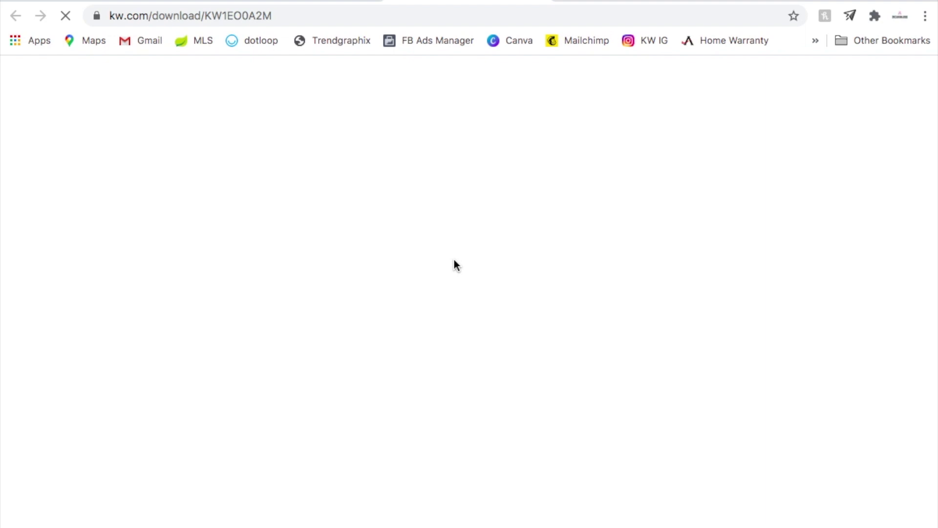
{"action": "scroll", "coordinate": [422, 265], "scroll_direction": "down", "scroll_amount": 5}
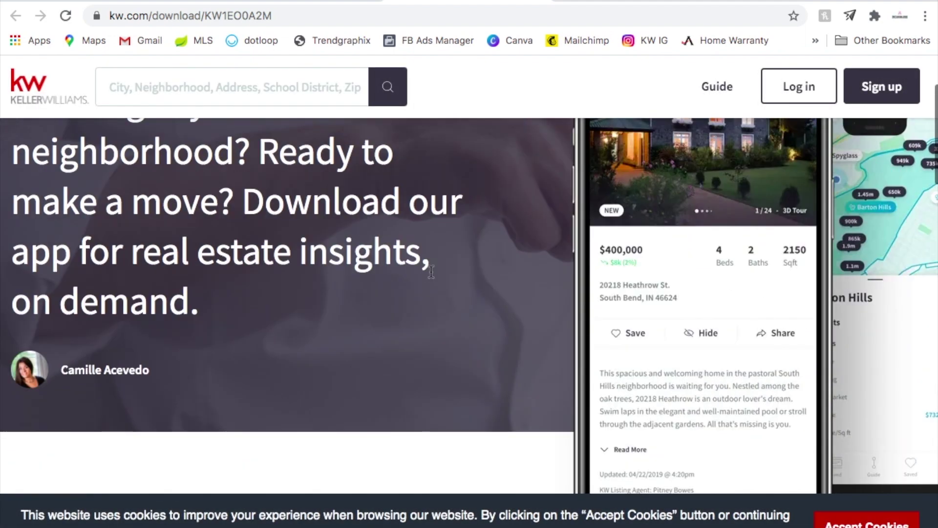
{"action": "left_click", "coordinate": [304, 1]}
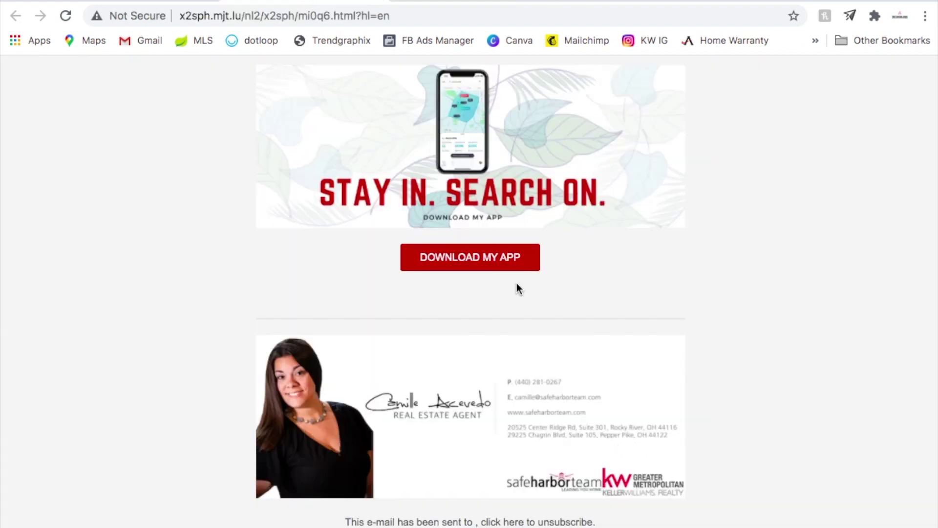
{"action": "scroll", "coordinate": [517, 283], "scroll_direction": "down", "scroll_amount": 1}
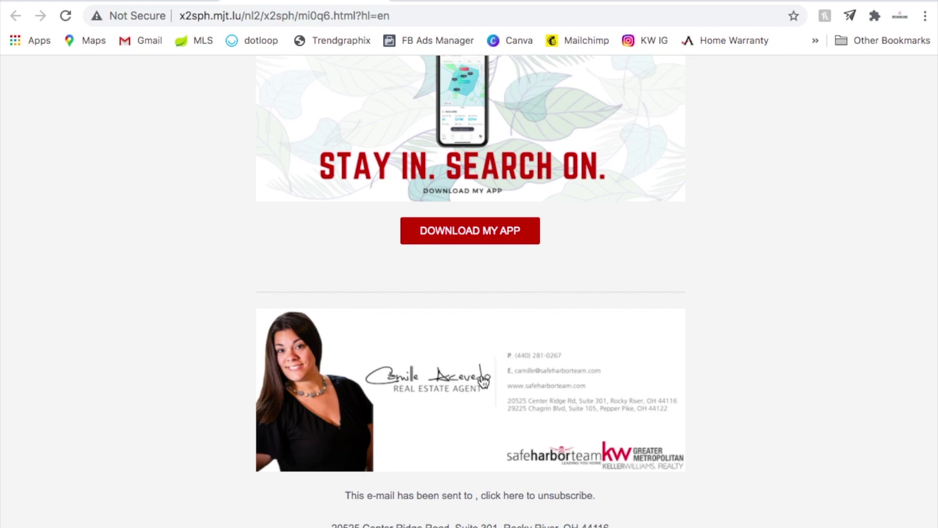
{"action": "scroll", "coordinate": [482, 380], "scroll_direction": "up", "scroll_amount": 20}
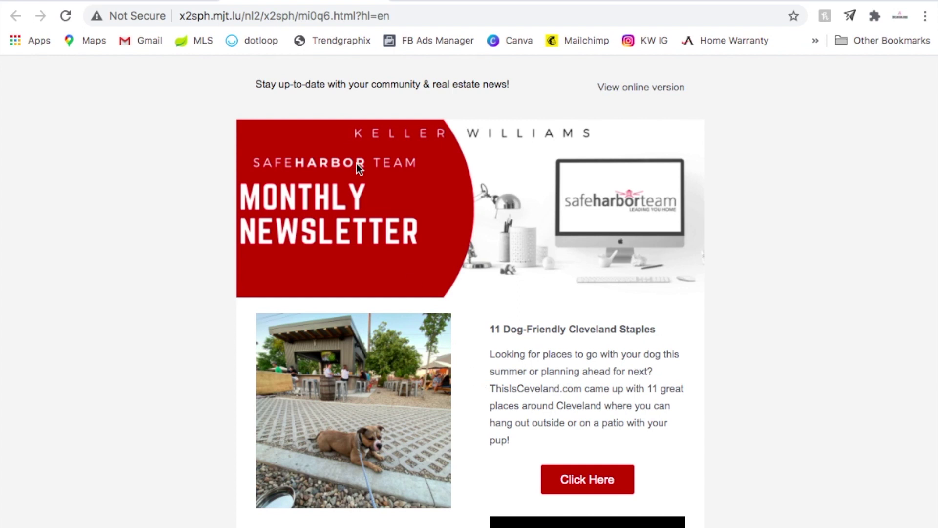
Step: Return to the campaign's statistics and go to the marketing templates
{"action": "left_click", "coordinate": [173, 1]}
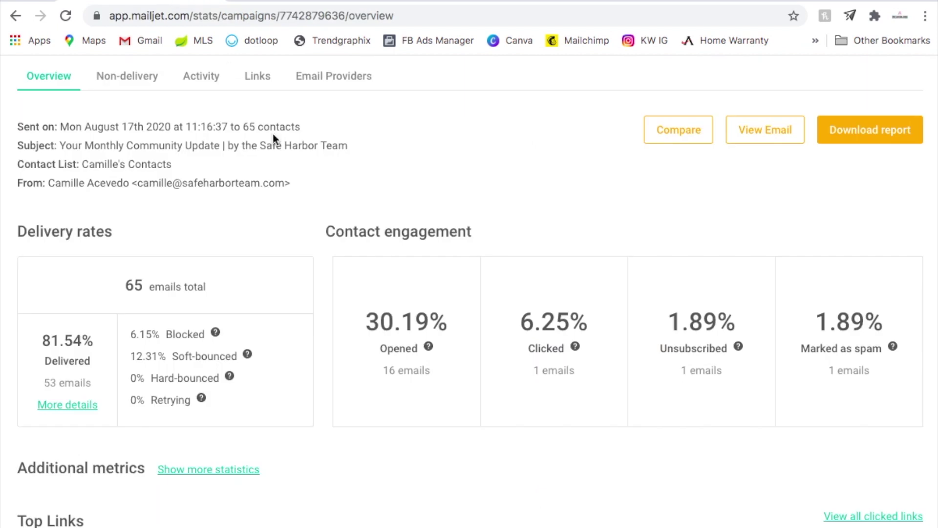
{"action": "scroll", "coordinate": [293, 192], "scroll_direction": "up", "scroll_amount": 4}
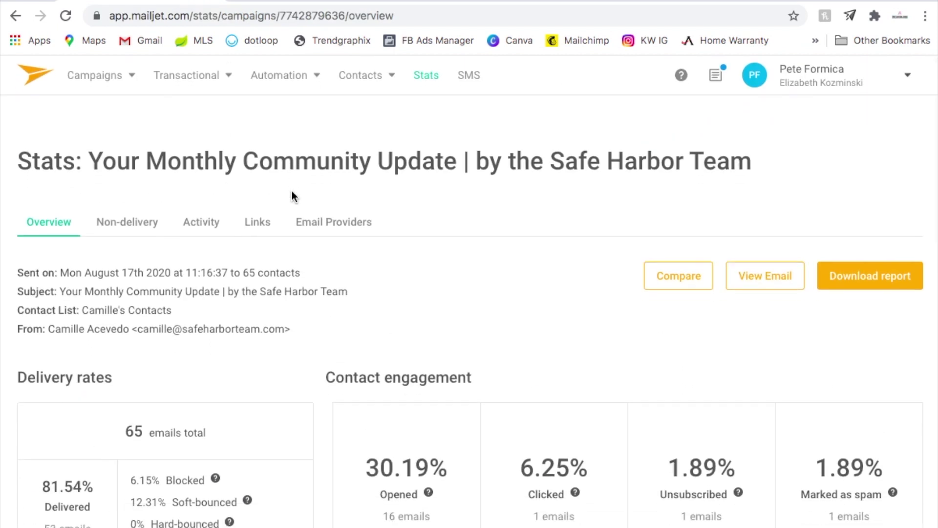
{"action": "left_click", "coordinate": [131, 76]}
{"action": "left_click", "coordinate": [115, 172]}
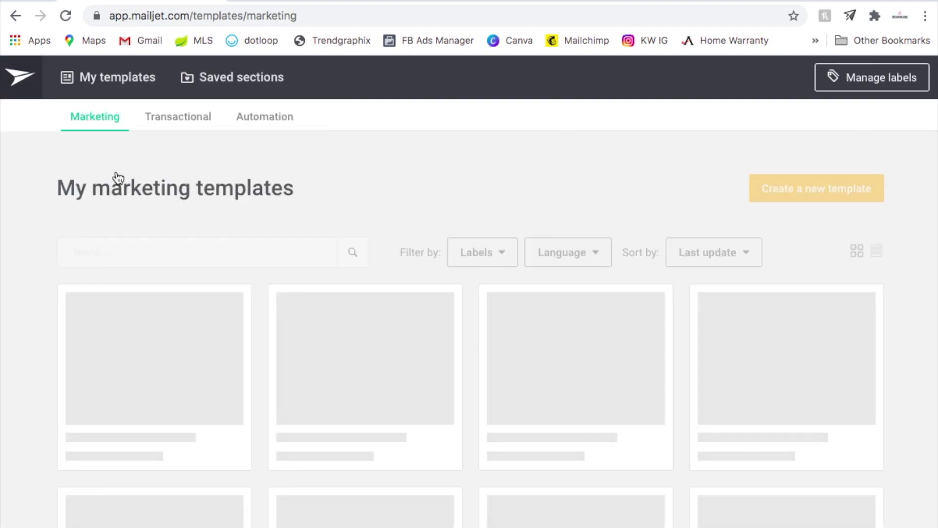
Step: Open the published newsletter template of the agent whose campaign was viewed for editing
{"action": "scroll", "coordinate": [247, 225], "scroll_direction": "down", "scroll_amount": 2}
{"action": "mouse_move", "coordinate": [641, 267]}
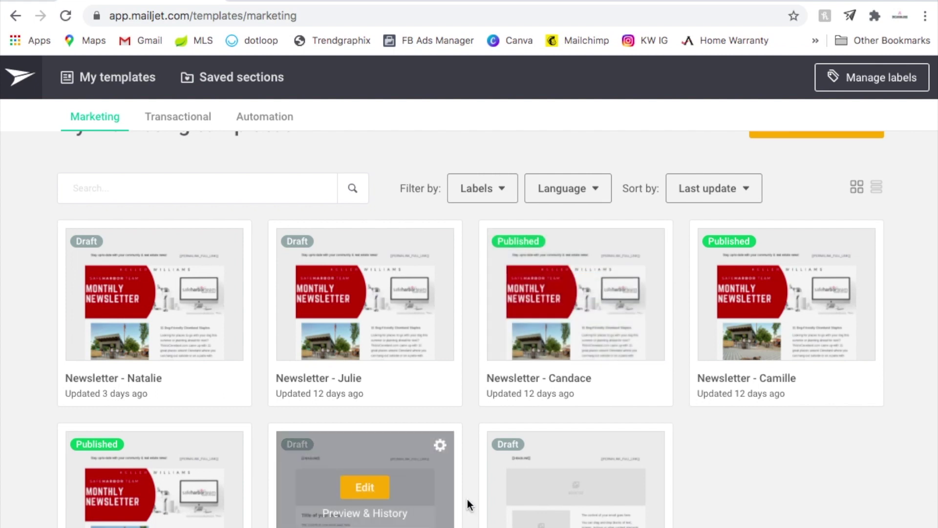
{"action": "scroll", "coordinate": [447, 514], "scroll_direction": "down", "scroll_amount": 2}
{"action": "mouse_move", "coordinate": [66, 406]}
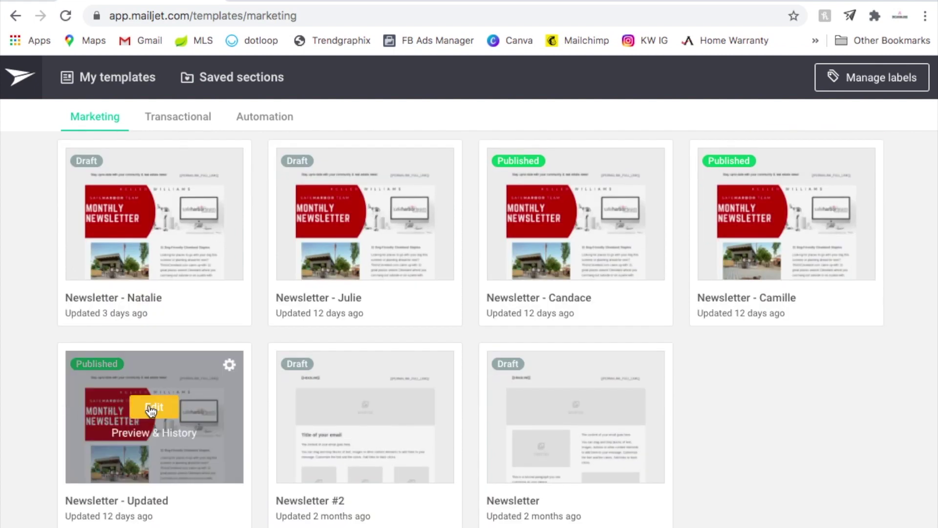
{"action": "left_click", "coordinate": [787, 205]}
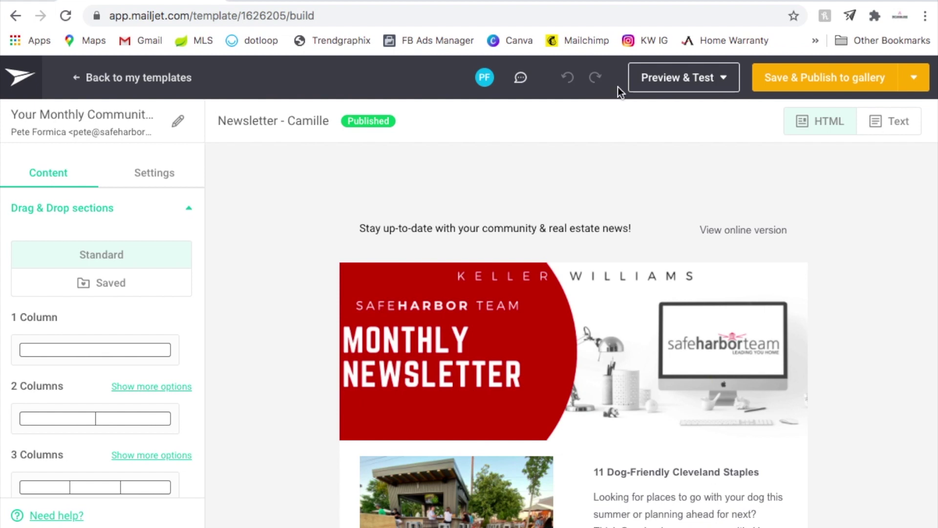
Step: Preview the newsletter email in the mobile layout and close the preview
{"action": "left_click", "coordinate": [706, 78]}
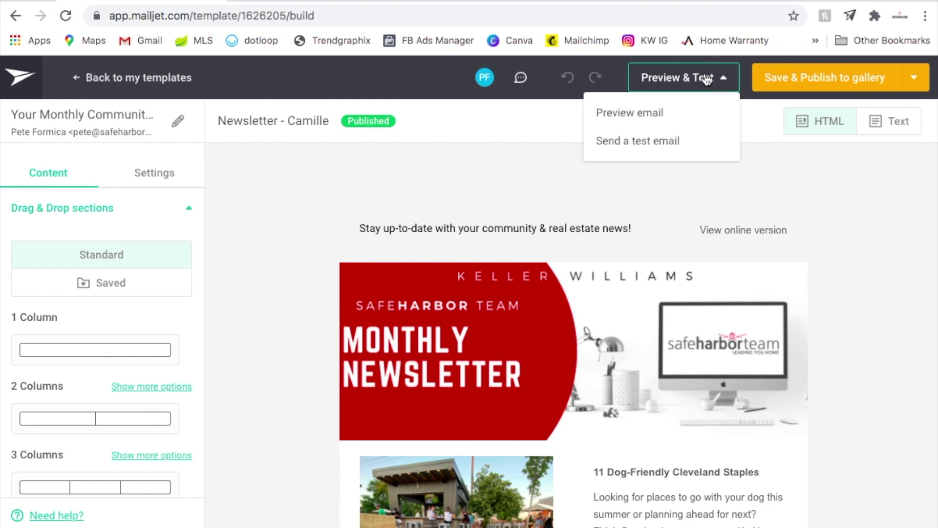
{"action": "left_click", "coordinate": [641, 117]}
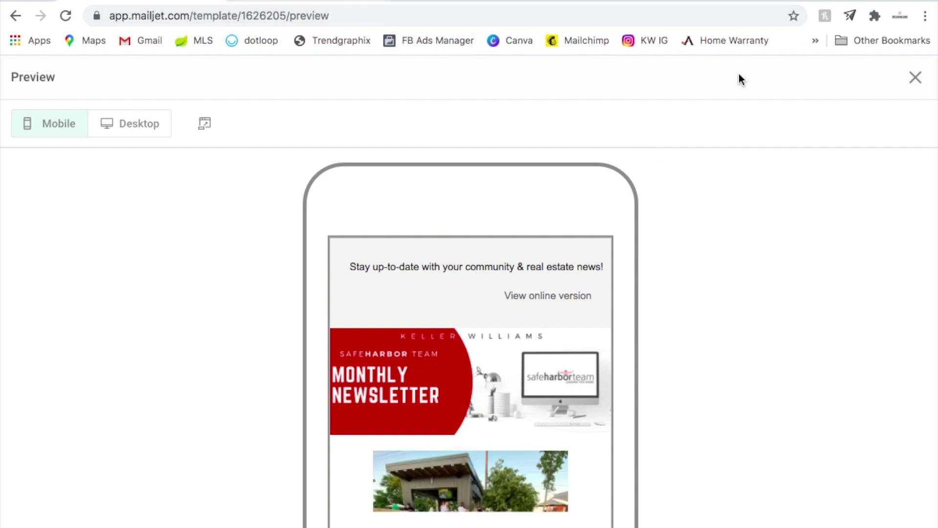
{"action": "left_click", "coordinate": [907, 81]}
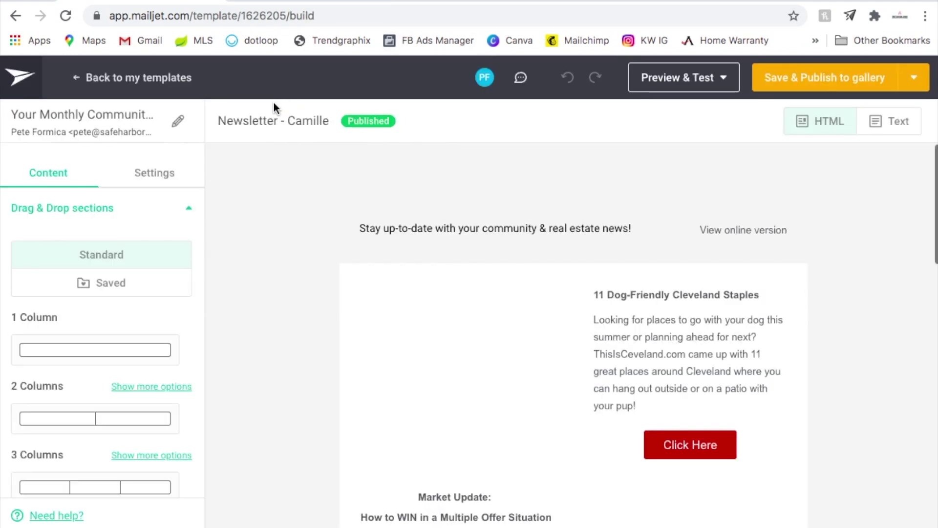
Step: Open the template's email and sender details and read through the full subject line
{"action": "left_click", "coordinate": [179, 125]}
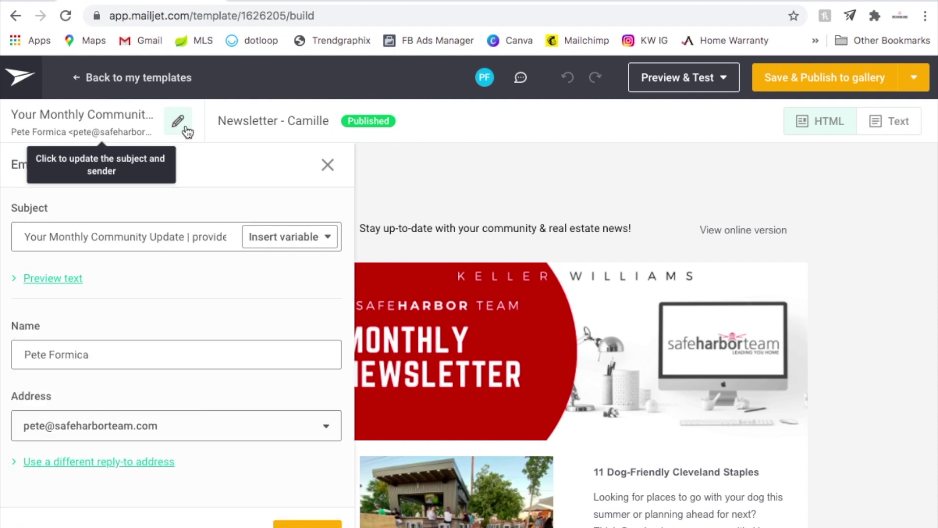
{"action": "left_click", "coordinate": [206, 242]}
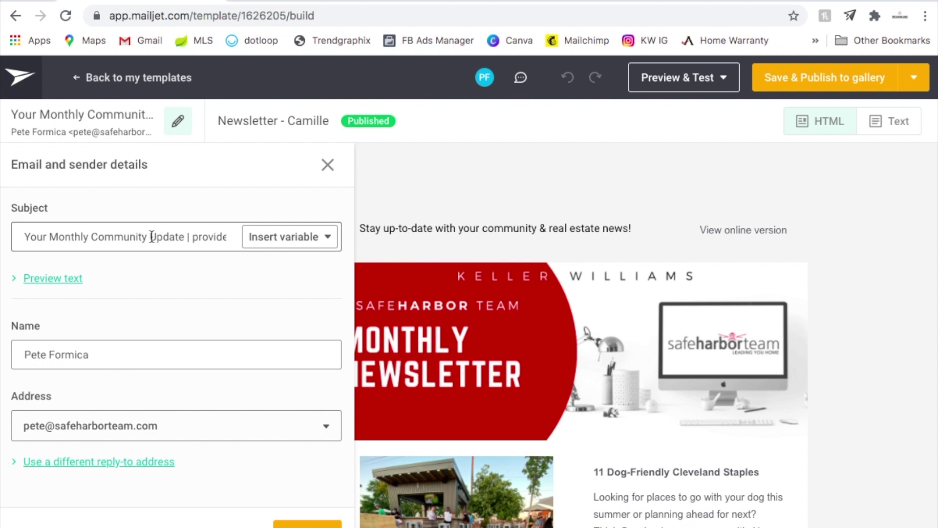
{"action": "left_click_drag", "start_coordinate": [164, 239], "coordinate": [231, 238]}
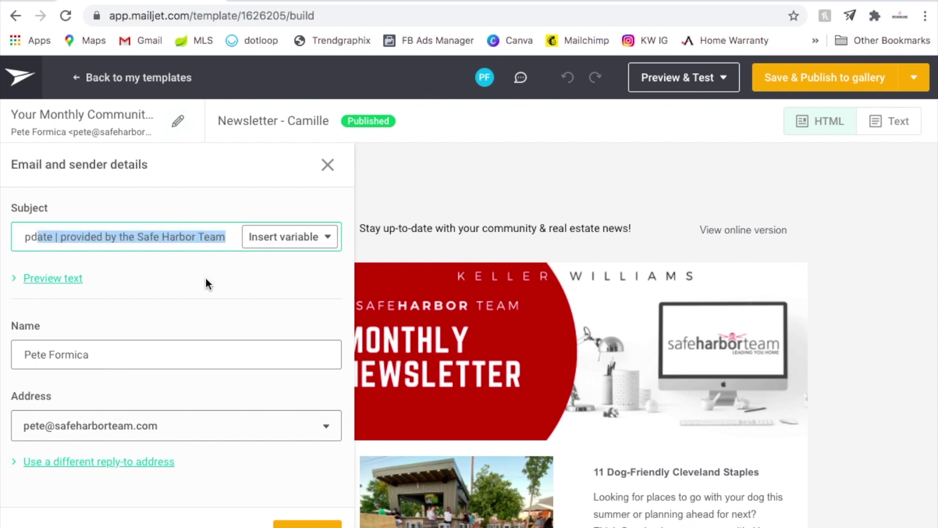
{"action": "left_click_drag", "start_coordinate": [155, 238], "coordinate": [12, 235]}
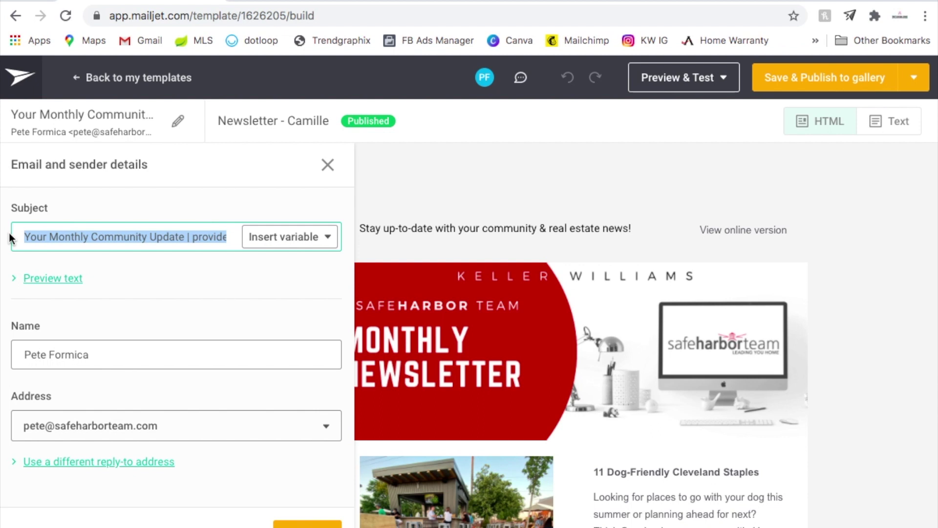
{"action": "left_click", "coordinate": [64, 238]}
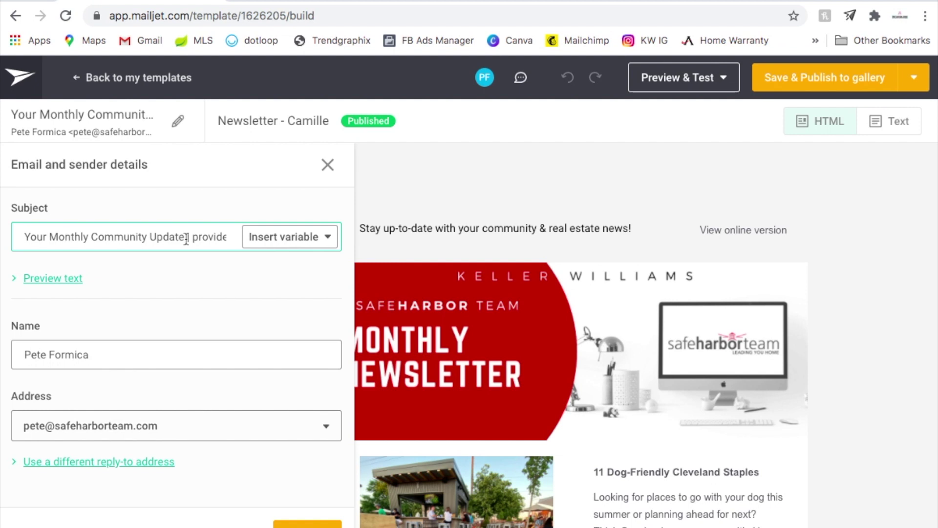
Step: Look through the newsletter's content sections, from the dog-friendly places article and market update video to the Rescue Inn feature
{"action": "scroll", "coordinate": [607, 318], "scroll_direction": "down", "scroll_amount": 5}
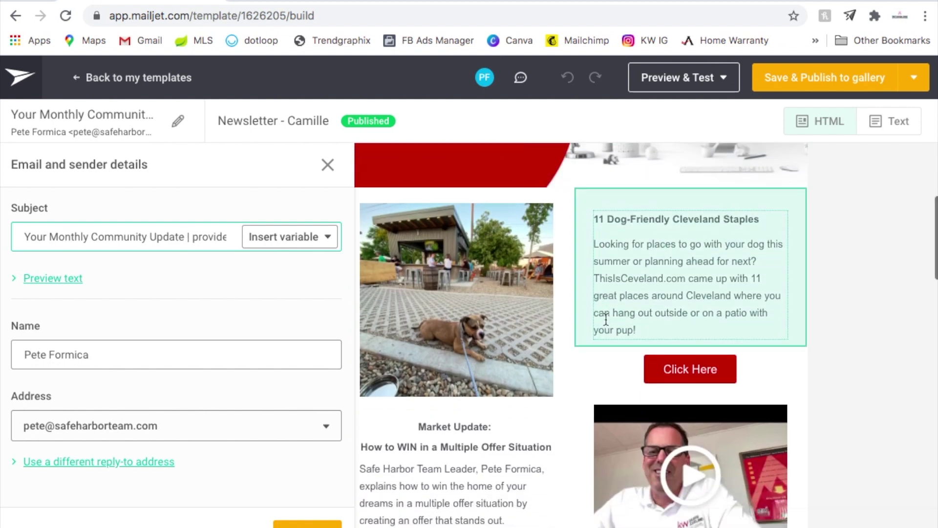
{"action": "scroll", "coordinate": [606, 320], "scroll_direction": "down", "scroll_amount": 3}
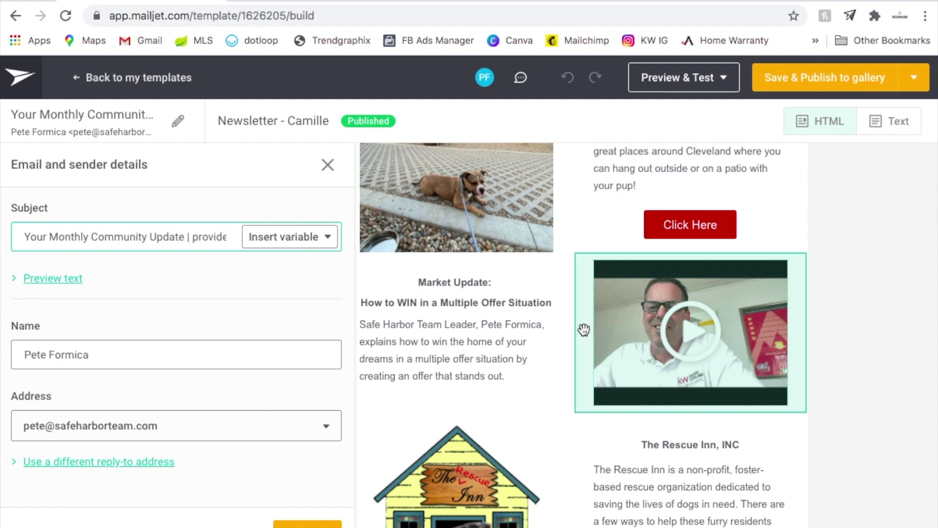
{"action": "scroll", "coordinate": [583, 329], "scroll_direction": "down", "scroll_amount": 4}
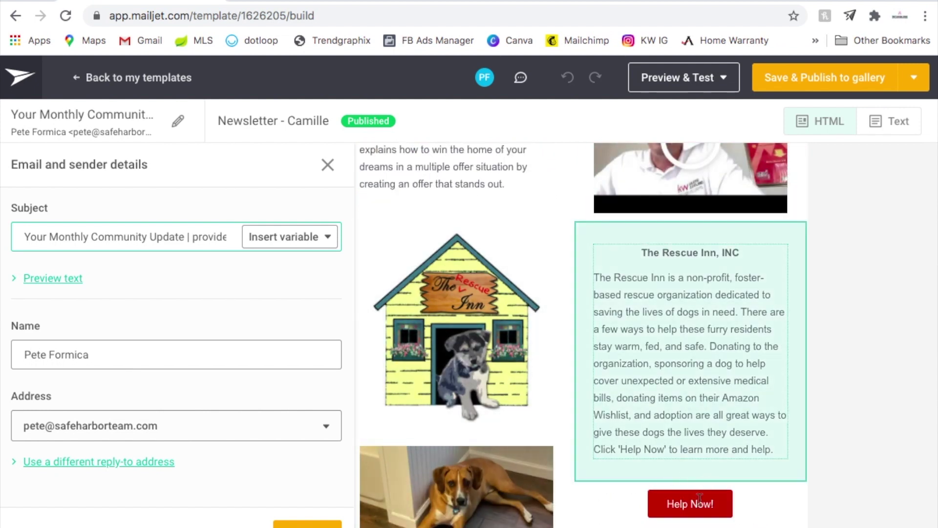
{"action": "scroll", "coordinate": [680, 442], "scroll_direction": "down", "scroll_amount": 3}
{"action": "scroll", "coordinate": [683, 444], "scroll_direction": "up", "scroll_amount": 1}
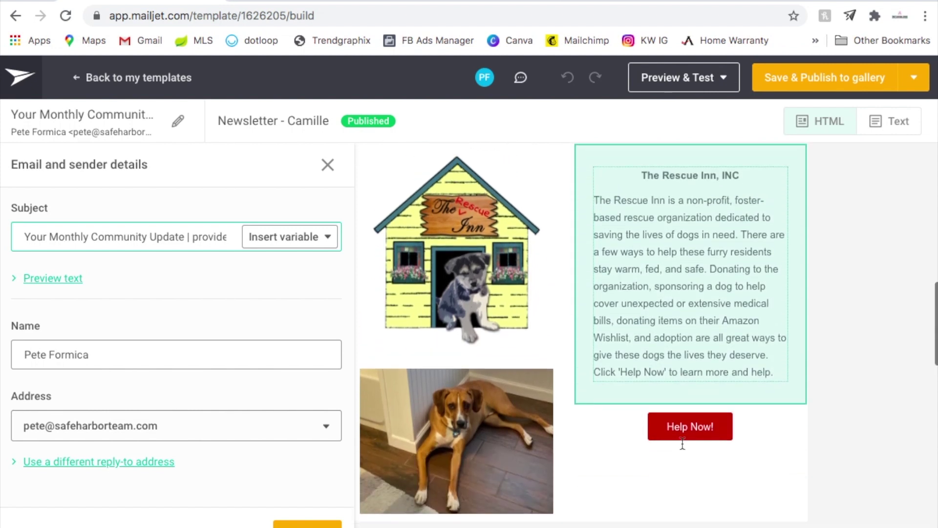